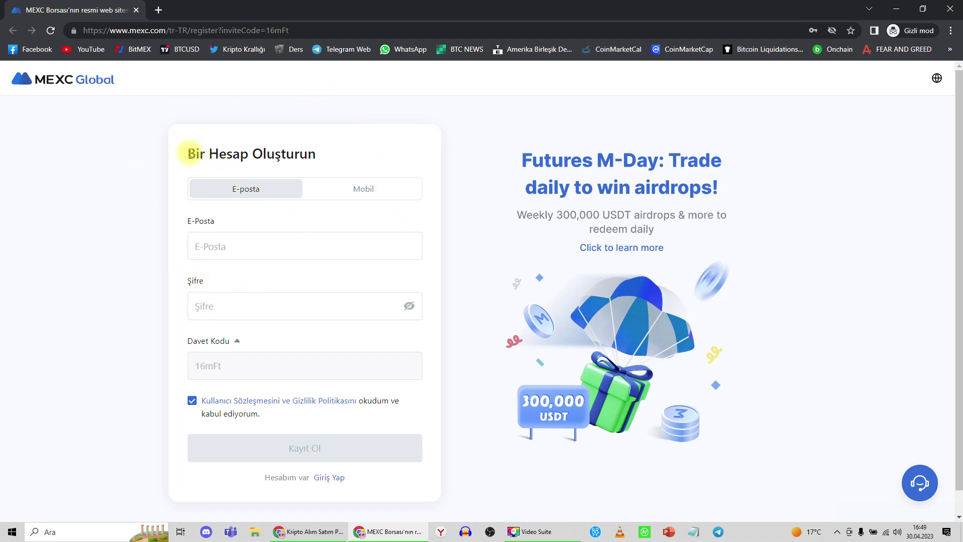
click(203, 246)
click(210, 304)
click(219, 358)
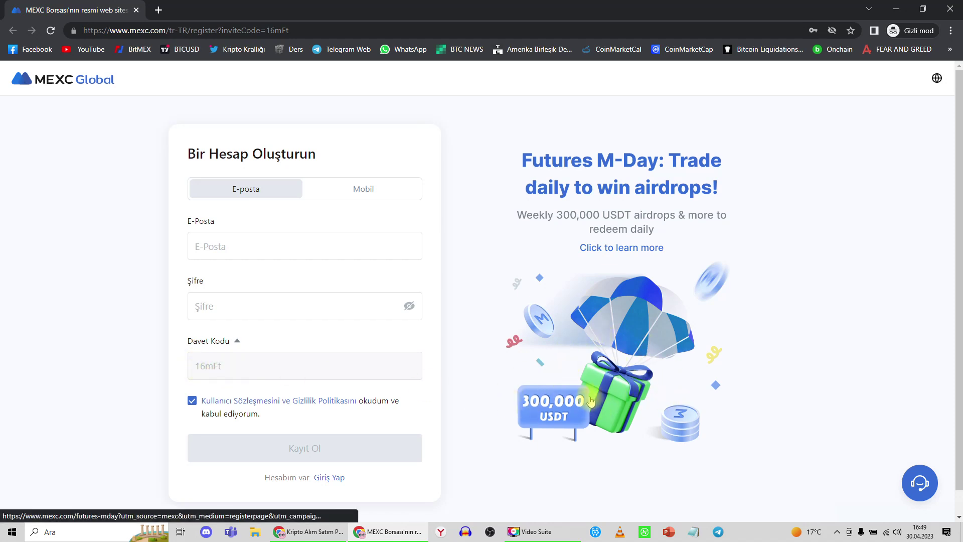
click(192, 402)
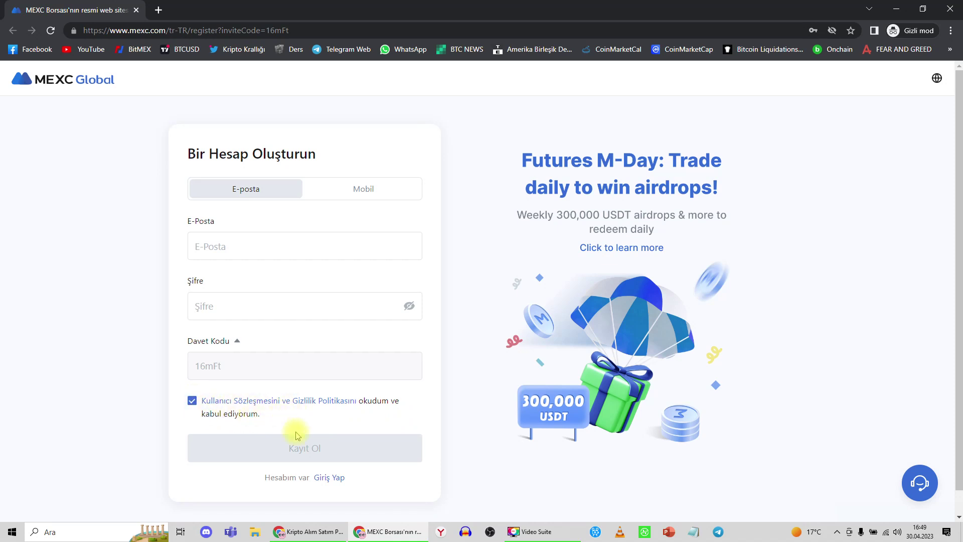
Switch to the signed-in MEXC window and open the deposit page of the Spot wallet
click(301, 532)
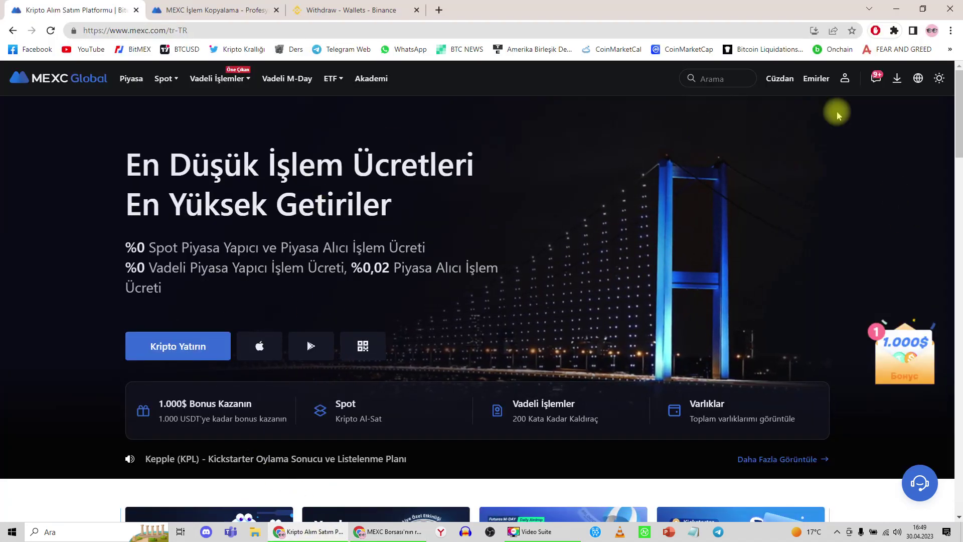
mouse_move(845, 80)
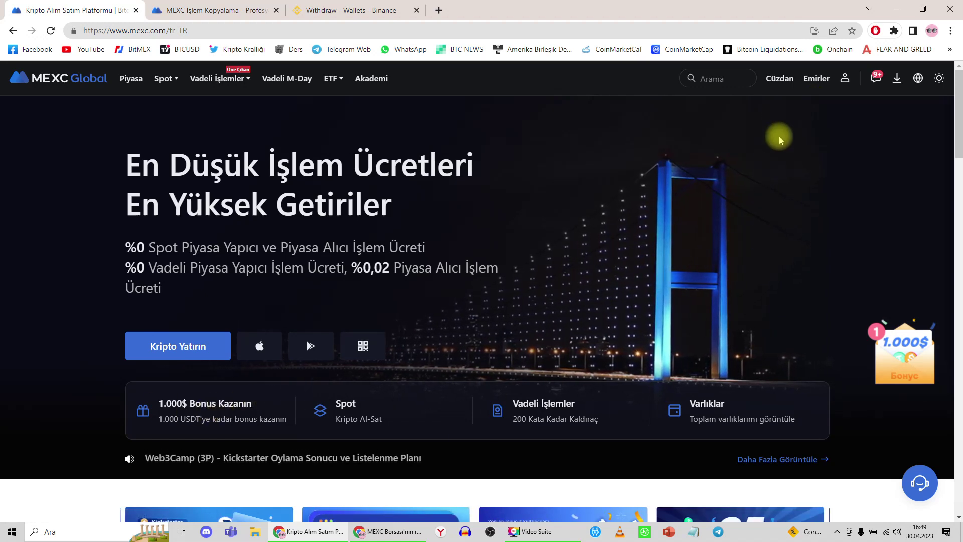
mouse_move(781, 86)
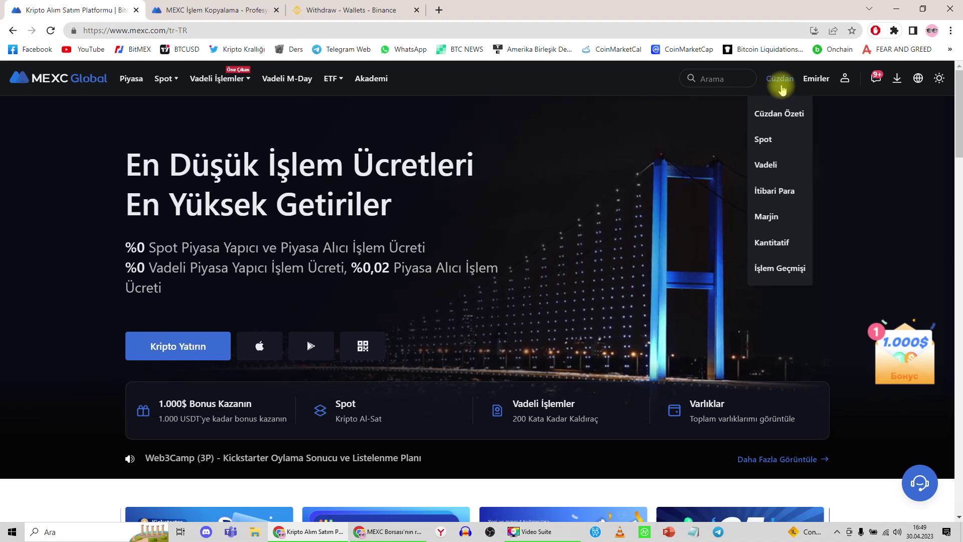
click(768, 141)
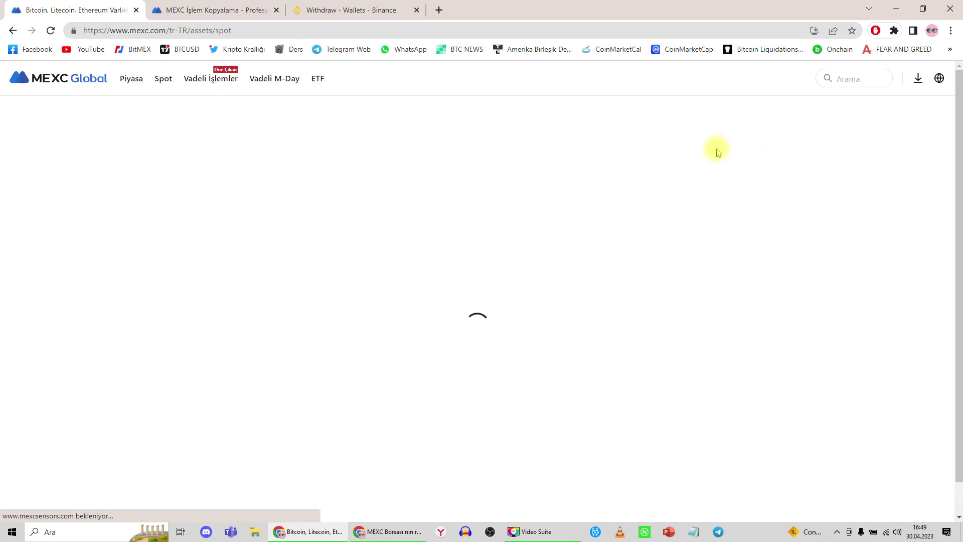
mouse_move(800, 83)
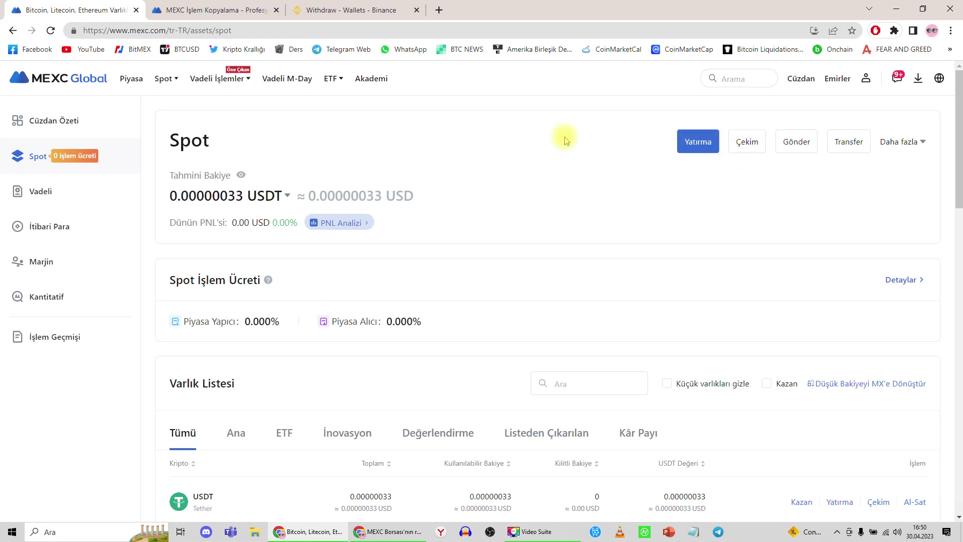
click(699, 145)
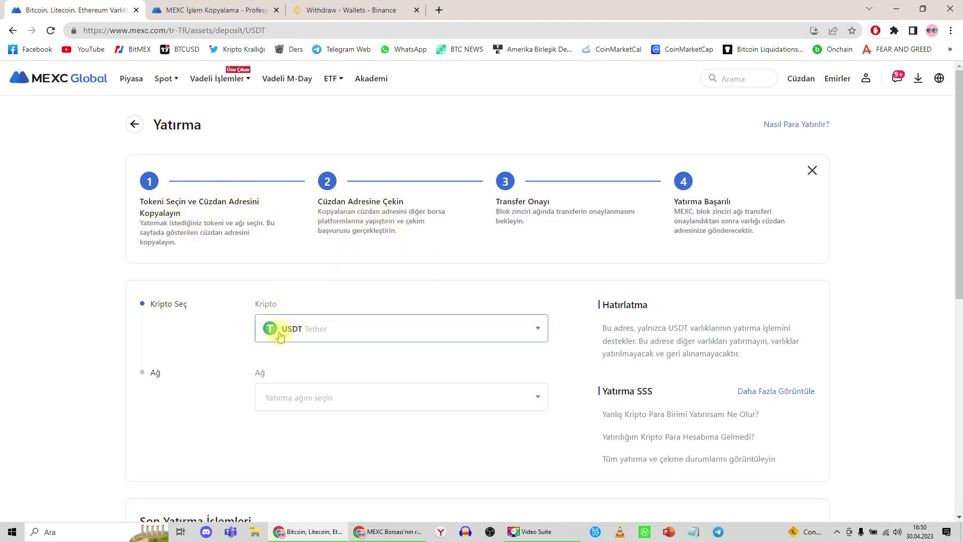
Choose USDT (Tether) as the cryptocurrency to deposit
click(308, 336)
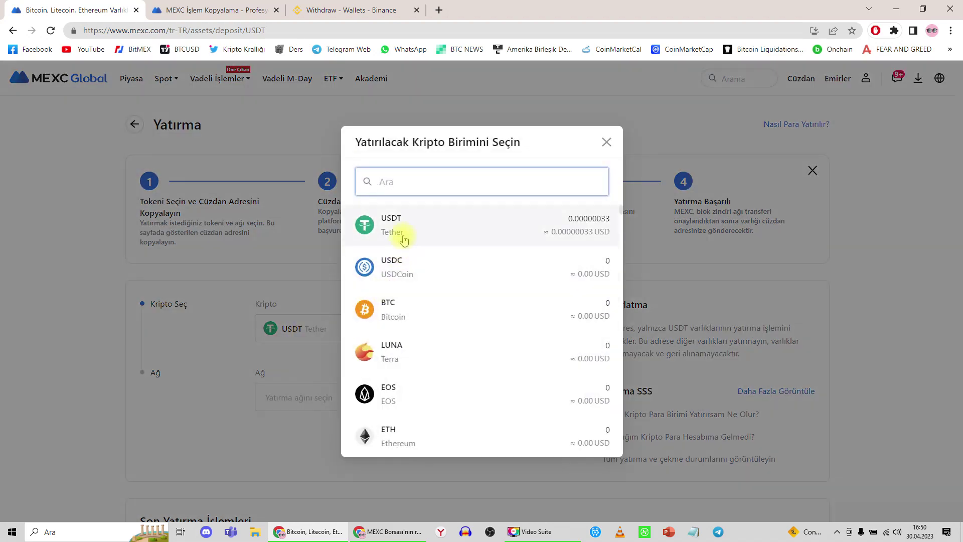
scroll(445, 383, down, 1)
scroll(445, 384, down, 5)
scroll(439, 379, up, 6)
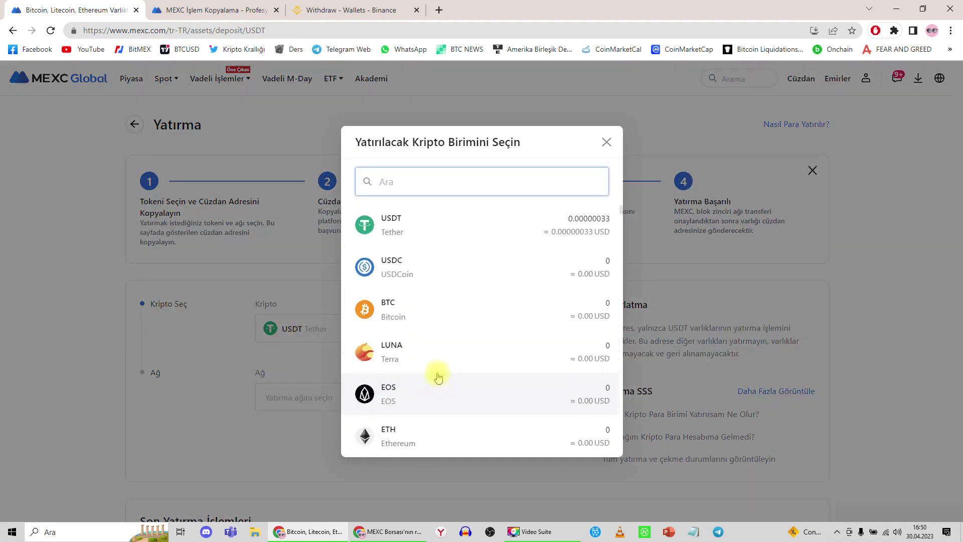
click(404, 239)
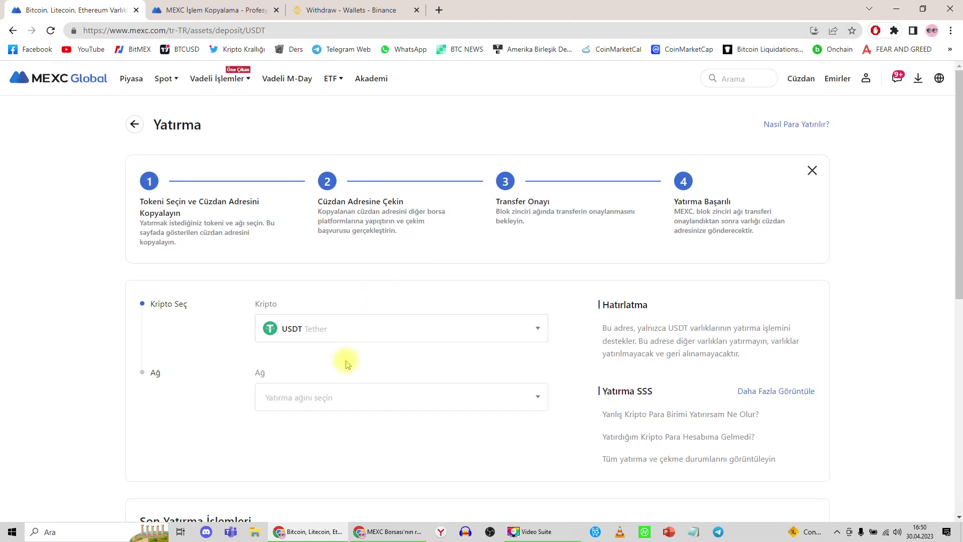
Set the deposit network for USDT to BSC BEP20(BSC)
click(297, 407)
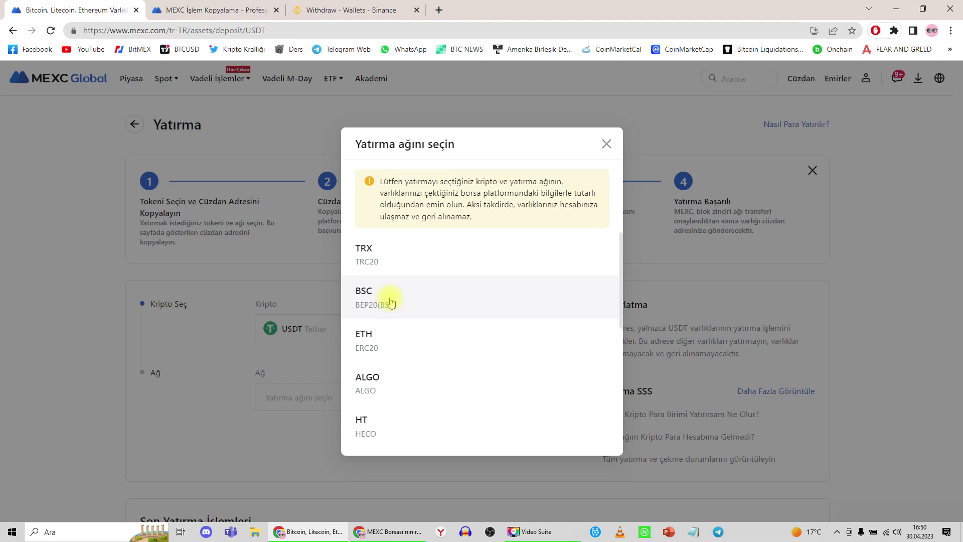
drag(390, 301, 392, 276)
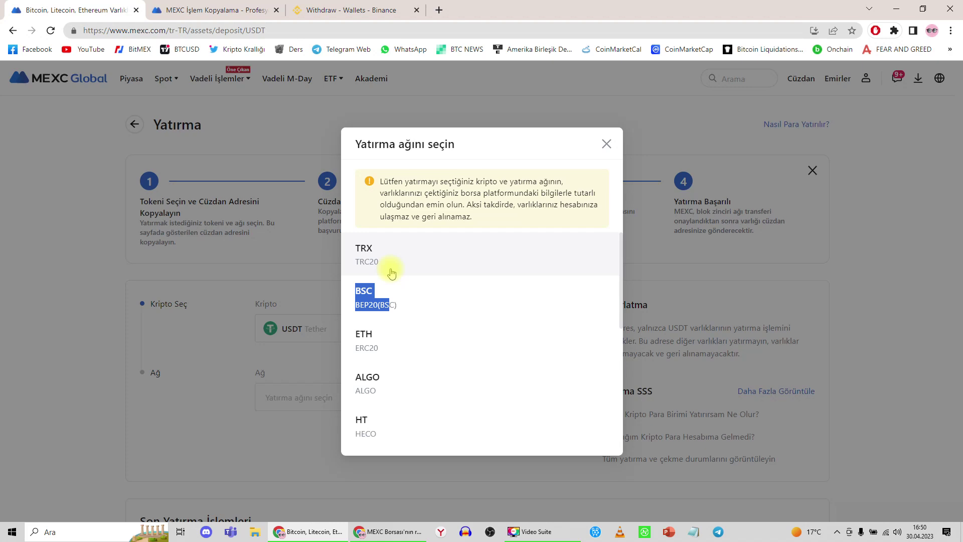
drag(392, 273, 394, 264)
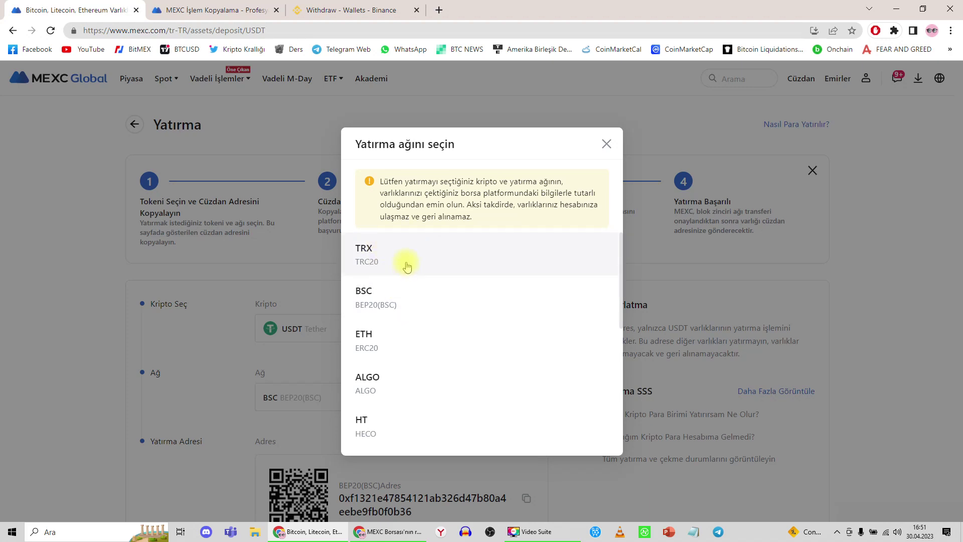
click(391, 299)
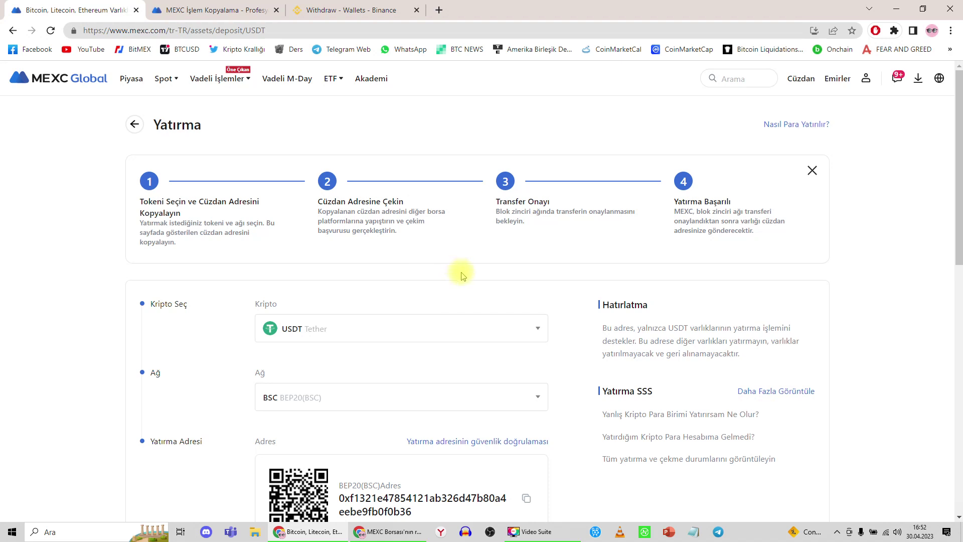
Copy the BEP20(BSC) deposit address of the USDT wallet
scroll(462, 276, down, 1)
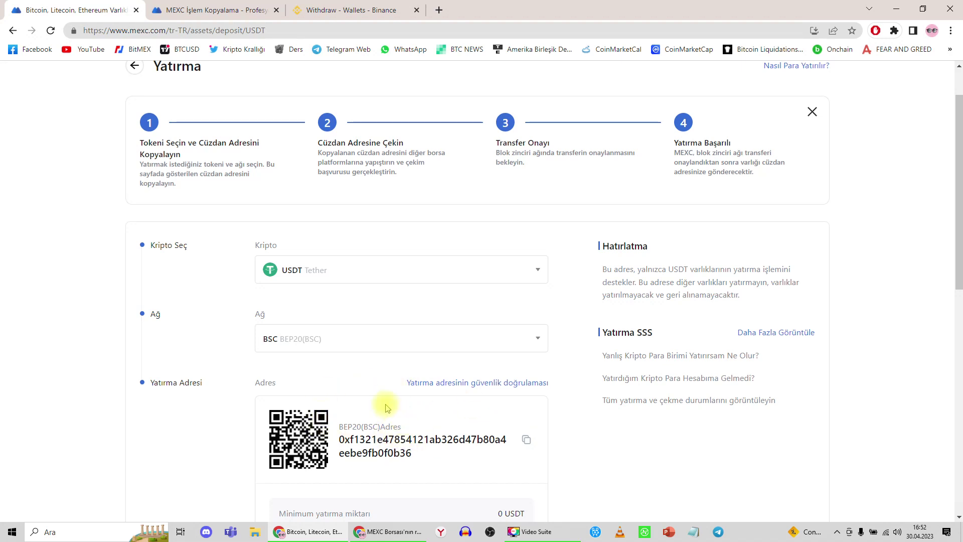
scroll(386, 408, down, 2)
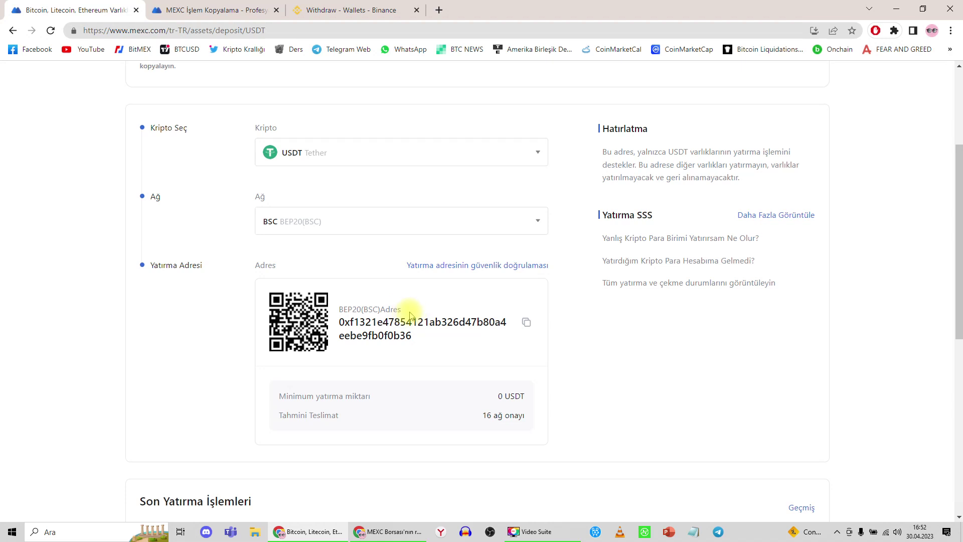
click(527, 327)
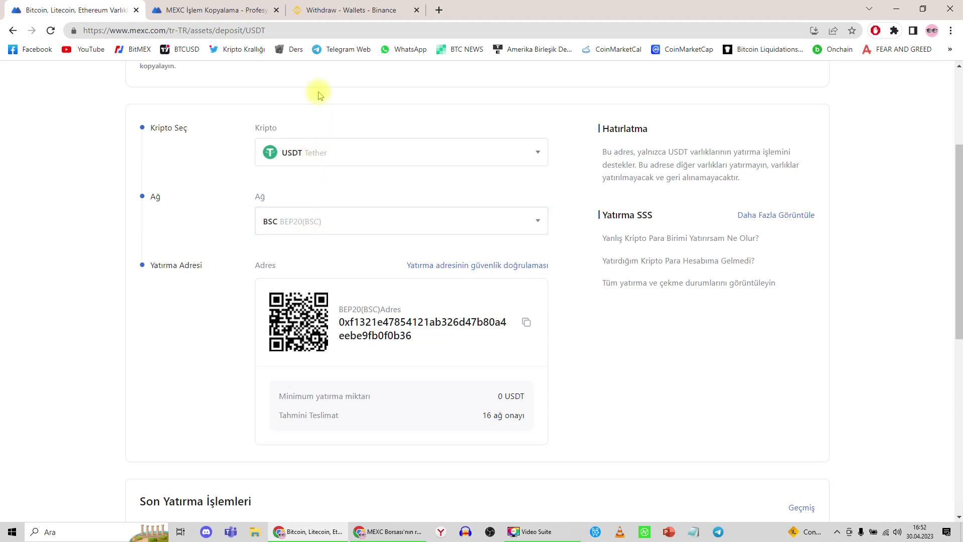
Switch to Binance's Withdraw Crypto page and paste the copied deposit address as the recipient address for the USDT withdrawal
click(347, 10)
mouse_move(335, 78)
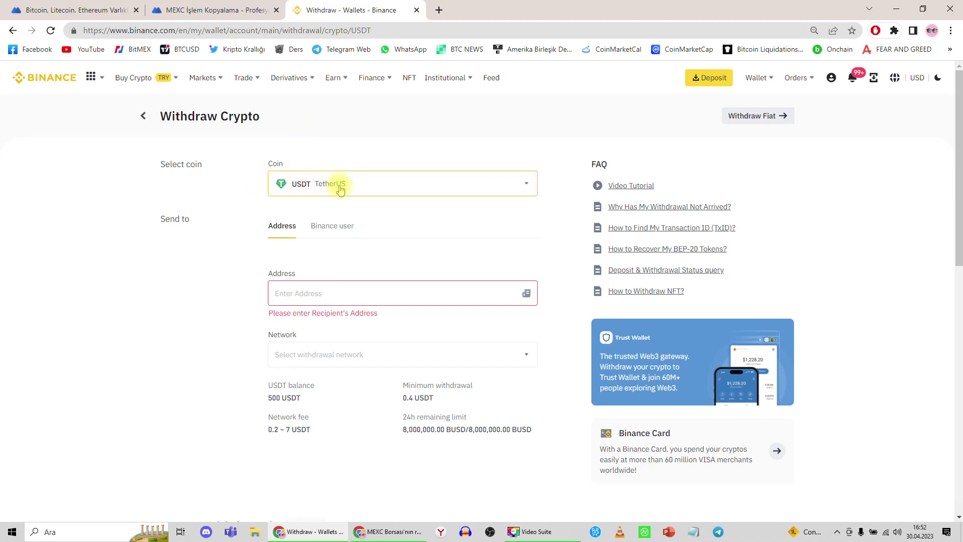
click(291, 296)
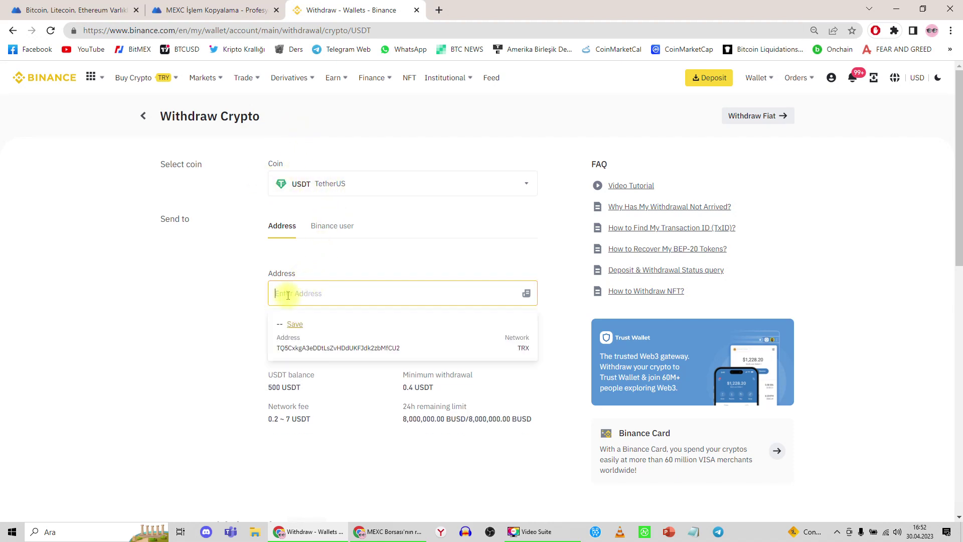
mouse_move(291, 78)
key(ctrl+v)
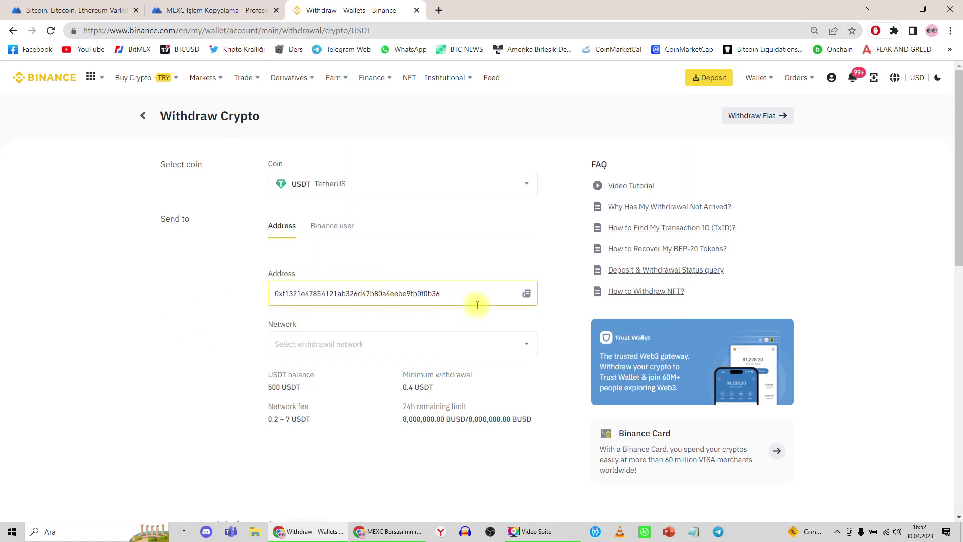
Open the withdrawal network choices and compare them with the network selected on the MEXC deposit page
click(338, 343)
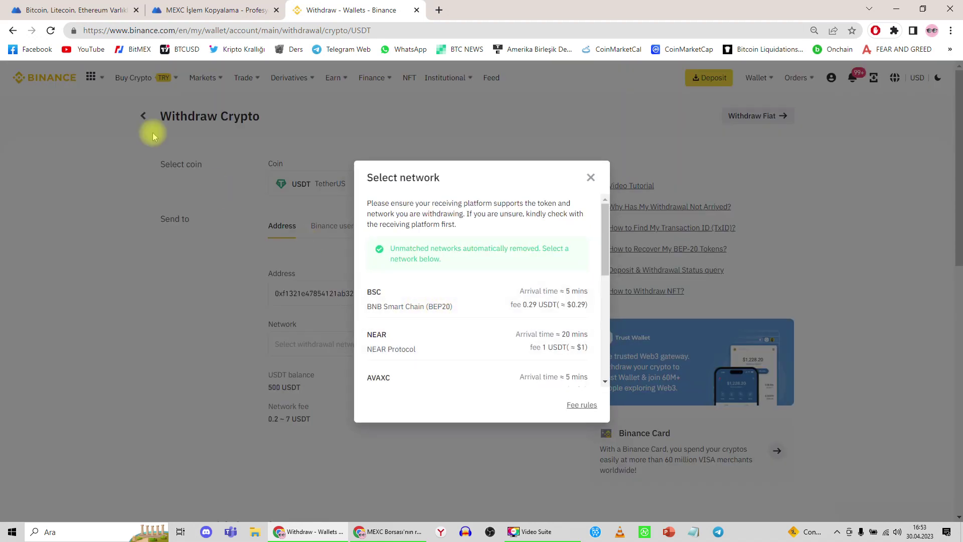
click(166, 10)
click(120, 10)
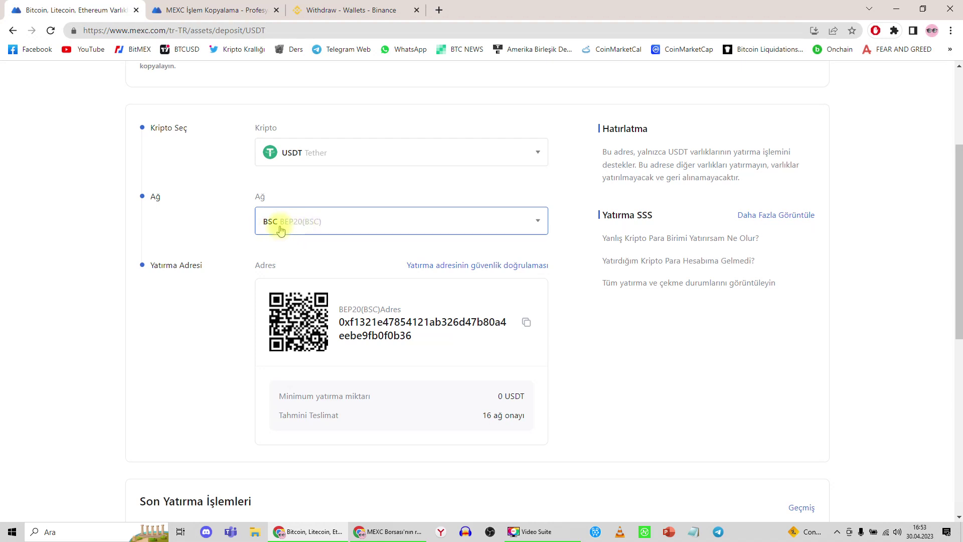
click(346, 10)
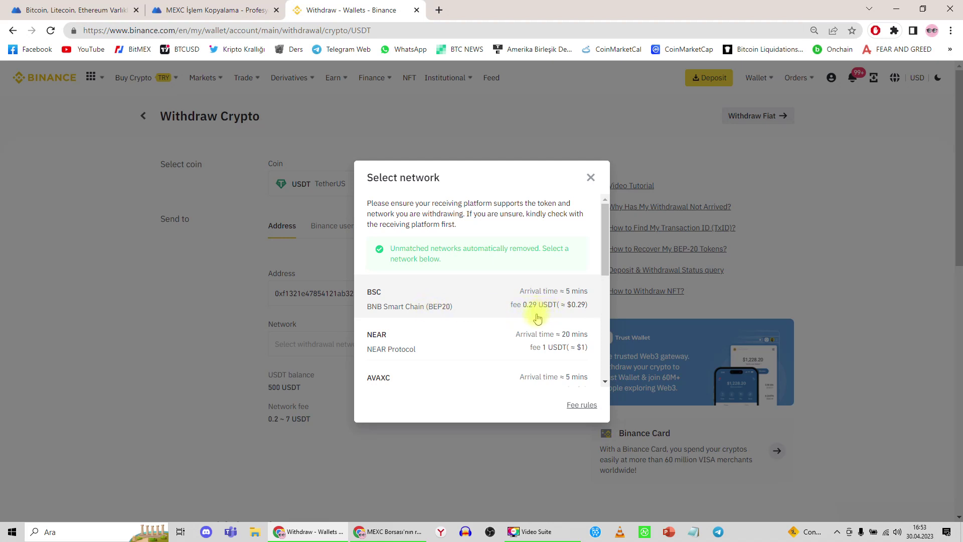
Review the available withdrawal networks, select BSC BNB Smart Chain (BEP20), and confirm that the address supports it
scroll(537, 315, down, 2)
scroll(527, 319, down, 2)
scroll(506, 319, down, 1)
scroll(502, 318, up, 4)
scroll(512, 331, down, 4)
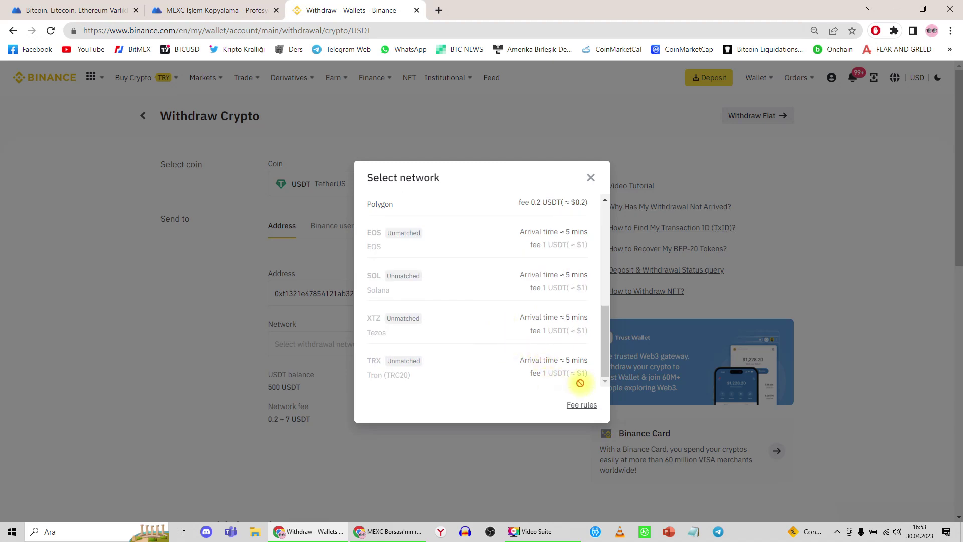
scroll(562, 374, up, 5)
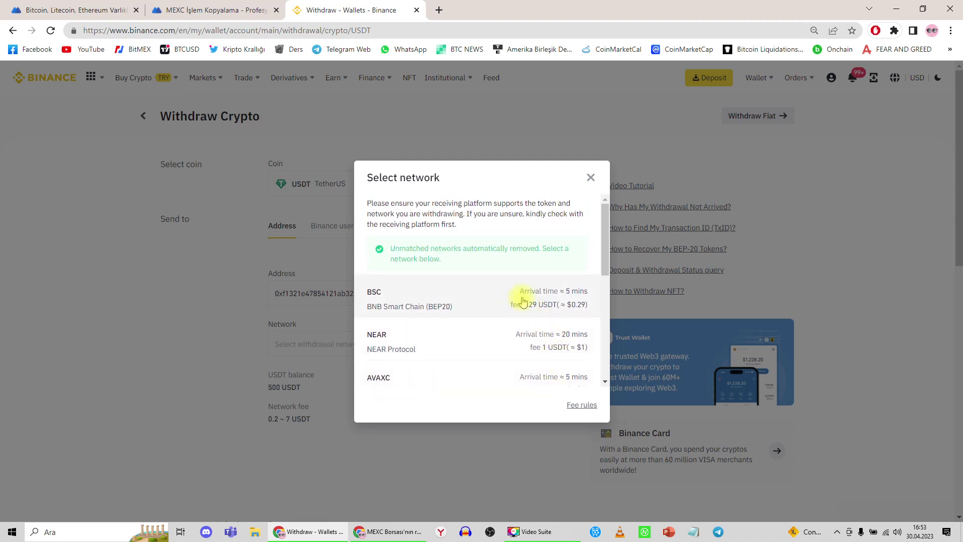
click(429, 303)
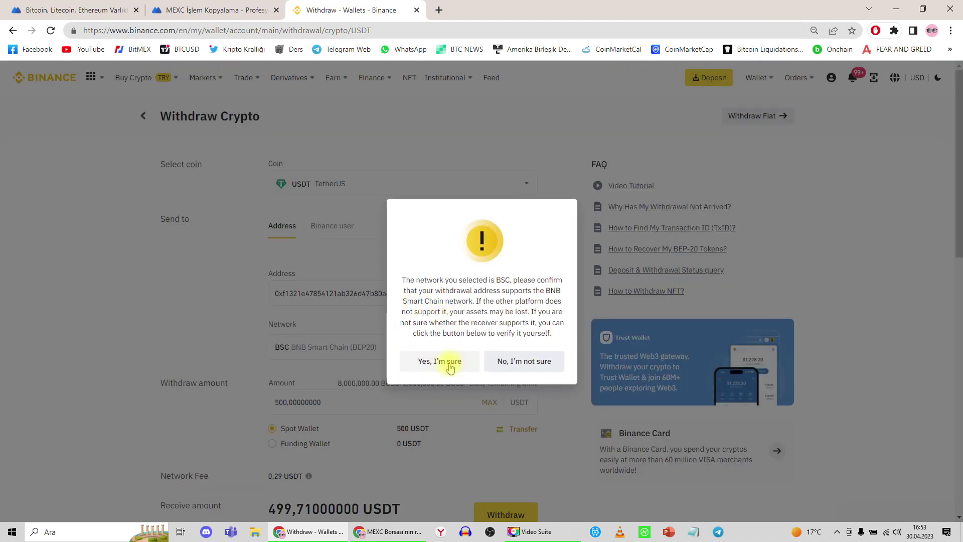
click(446, 365)
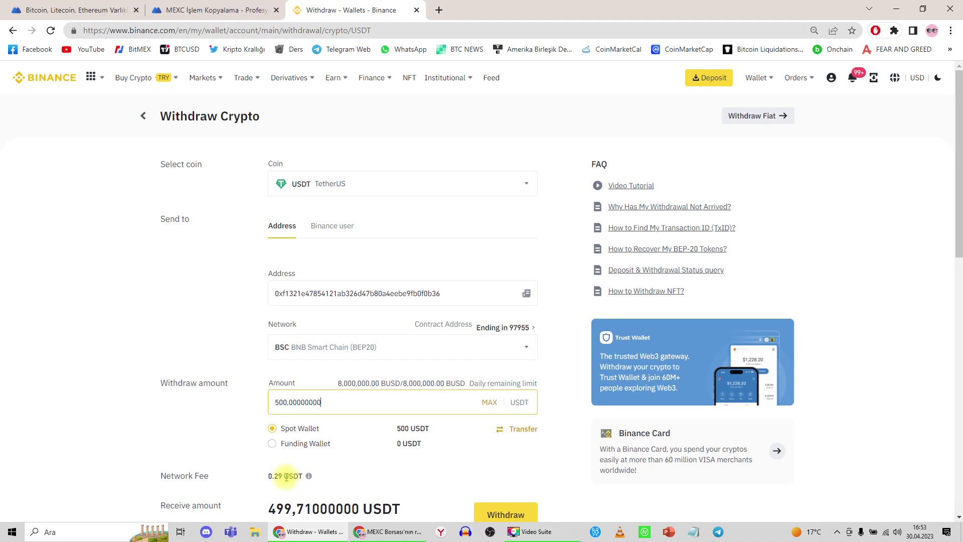
Check the status of the latest USDT withdrawal under Recent Withdrawals
scroll(369, 471, down, 2)
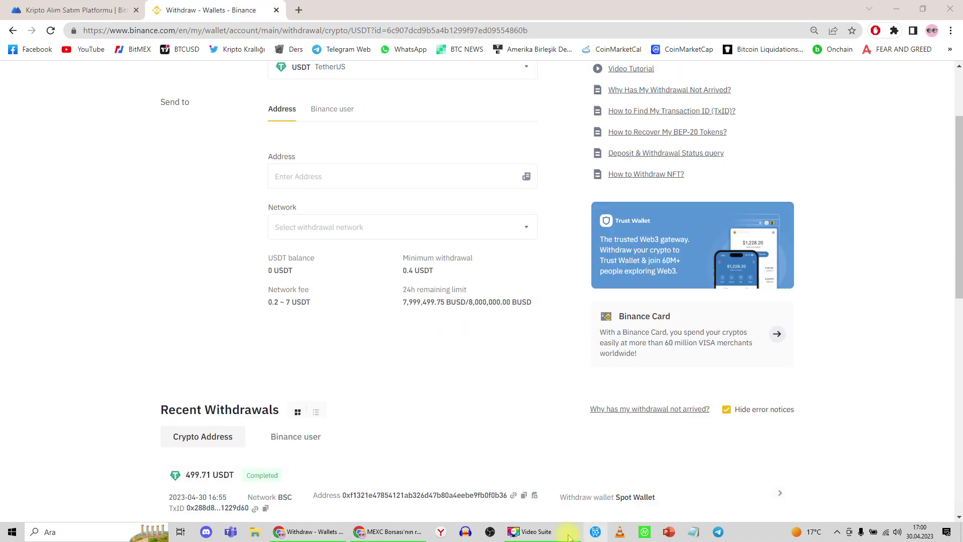
mouse_move(261, 481)
click(85, 5)
click(241, 8)
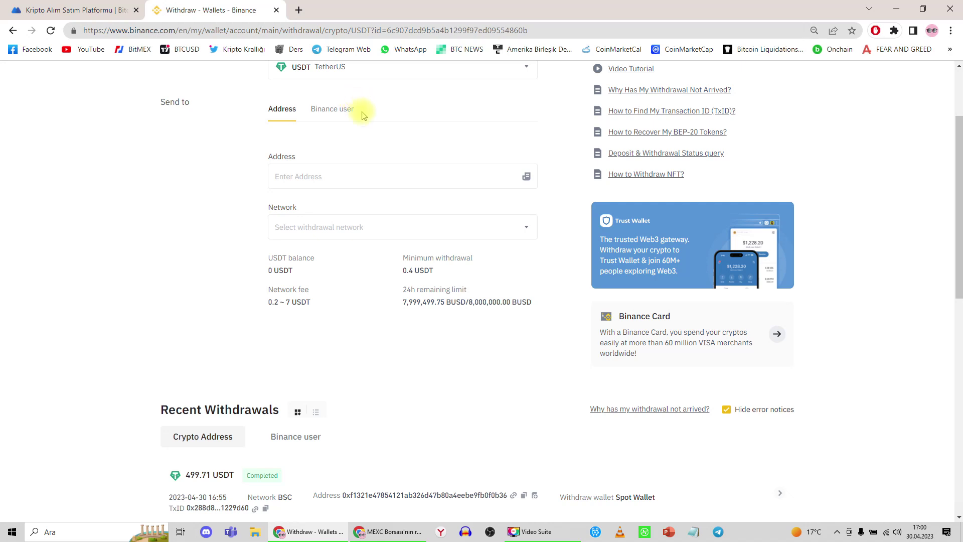
scroll(361, 112, up, 1)
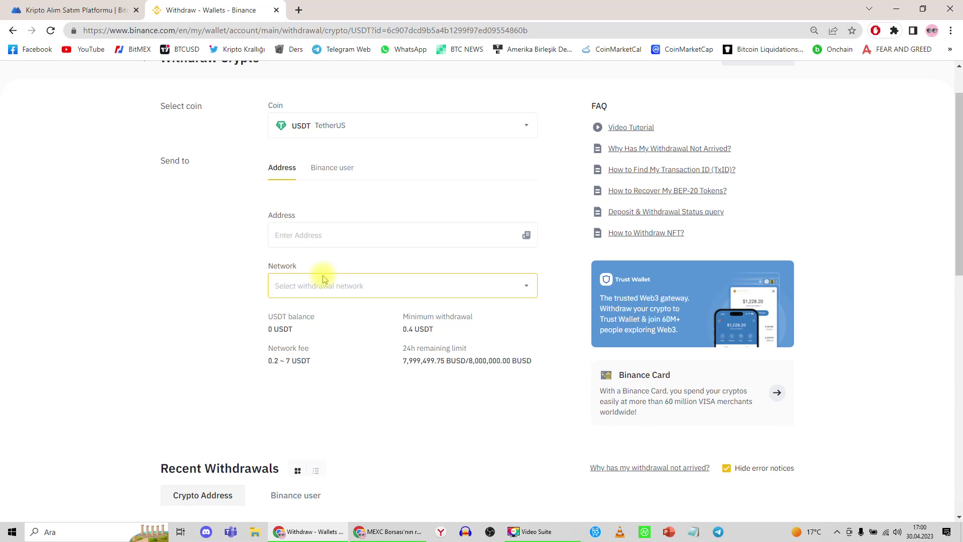
Return to MEXC and check the estimated USDT balance in the Spot wallet
click(105, 10)
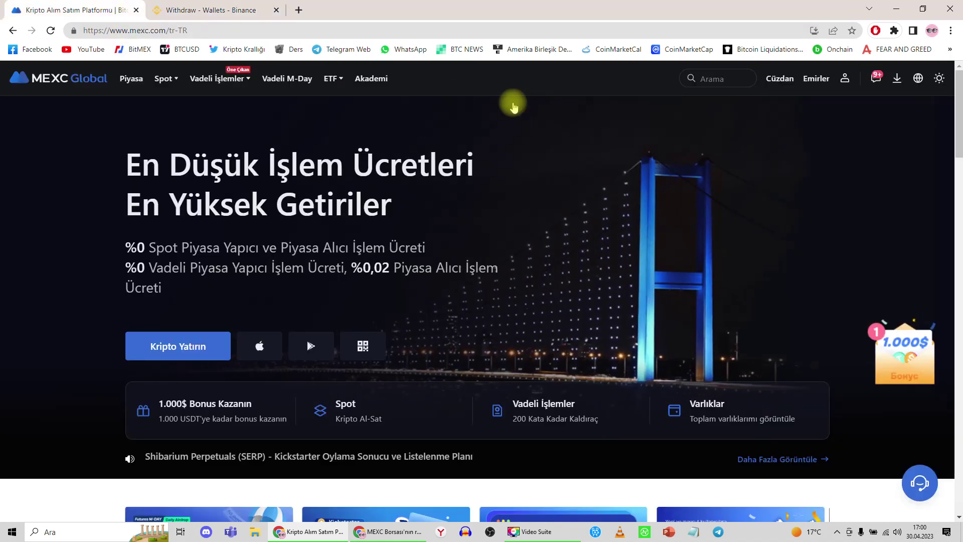
mouse_move(780, 79)
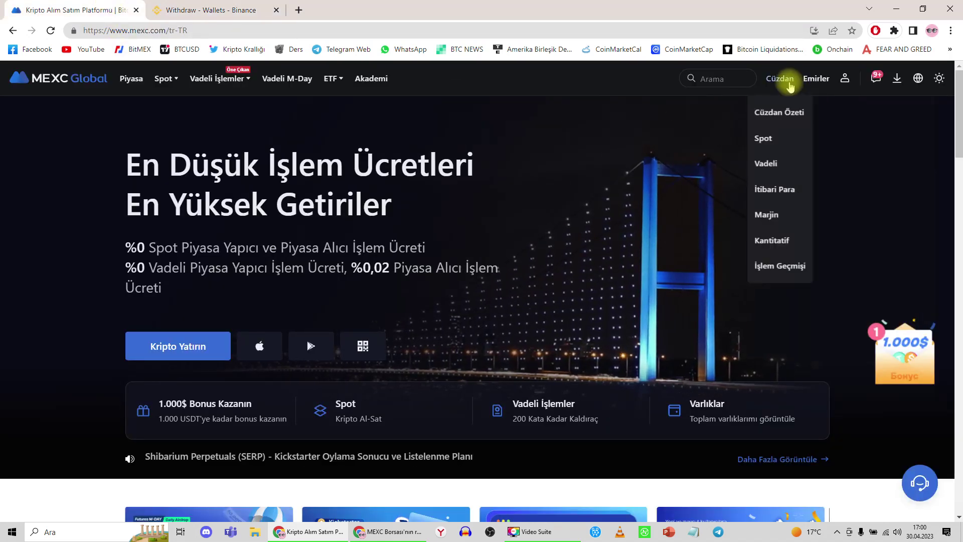
click(771, 143)
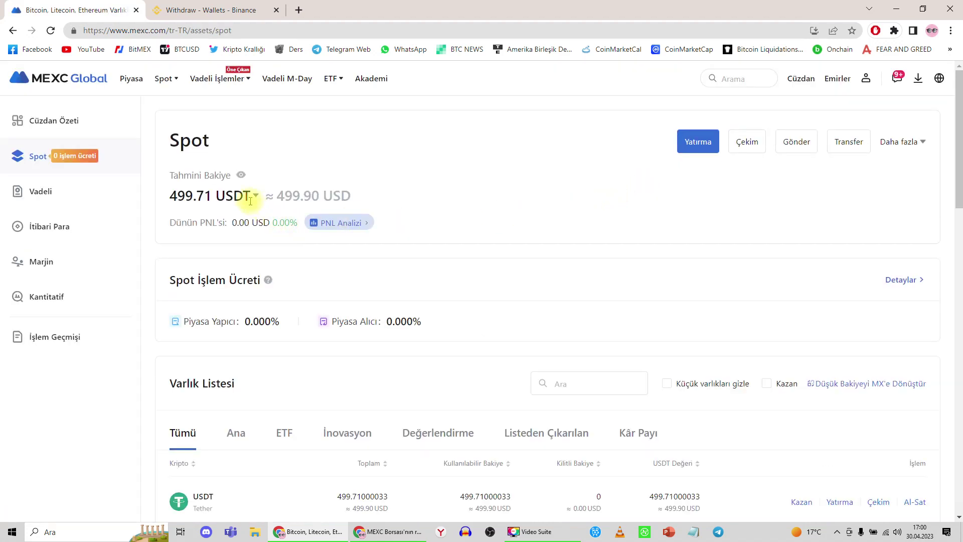
drag(171, 201, 212, 199)
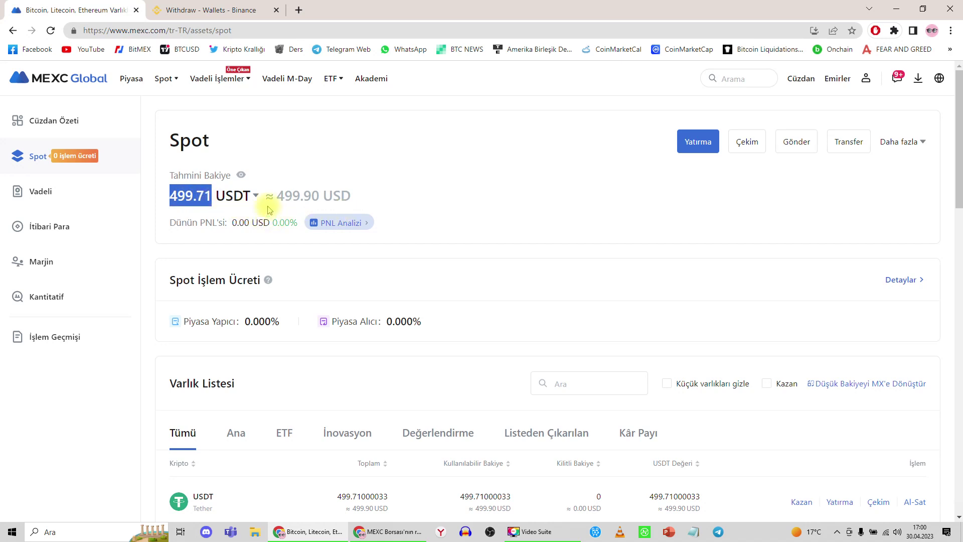
Open the futures copy trading (İşlem Kopyala) page and browse the featured traders' ROI, PNL and win rates
mouse_move(230, 83)
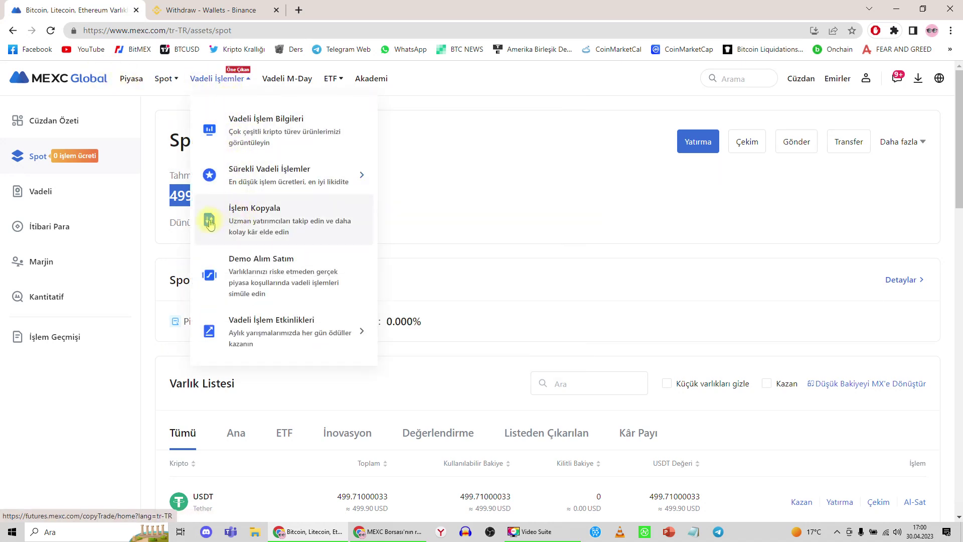
click(266, 227)
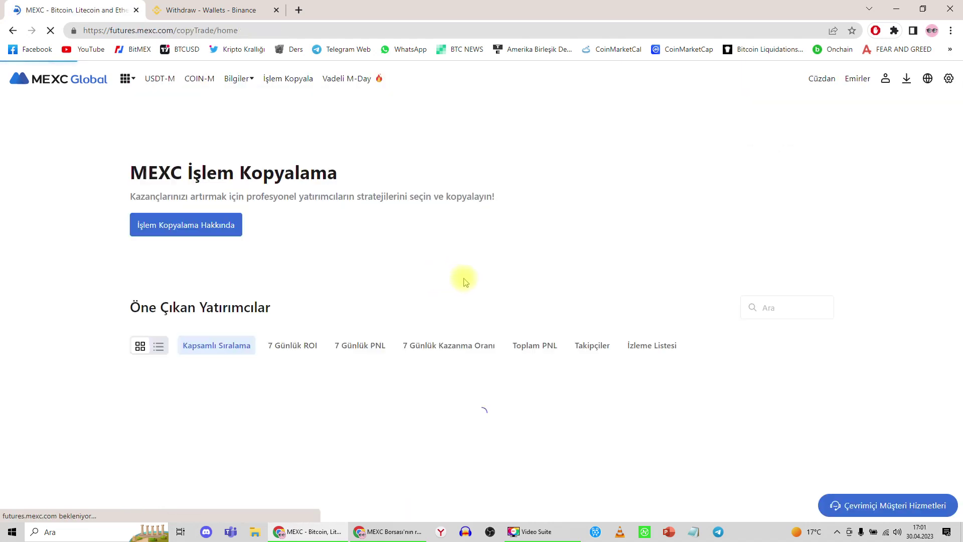
scroll(497, 281, down, 3)
scroll(506, 287, down, 2)
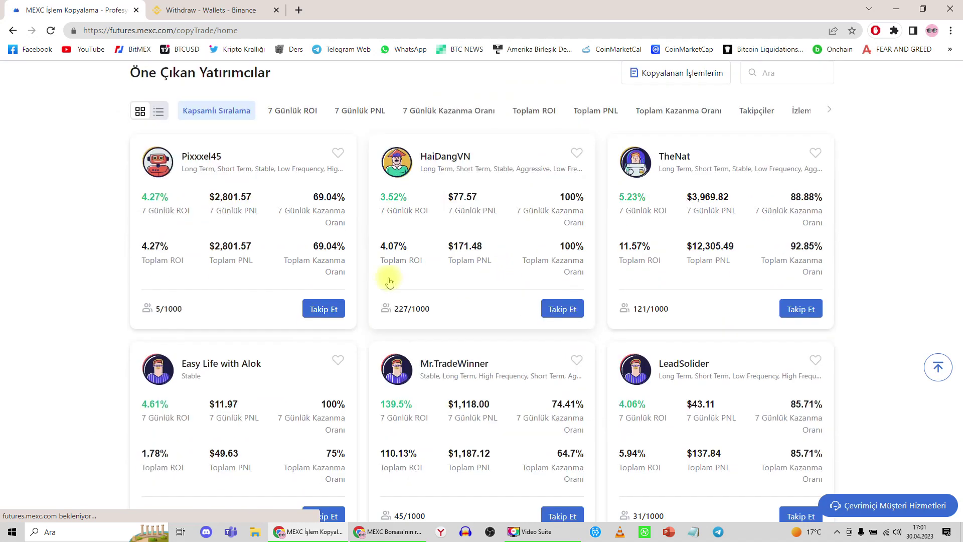
scroll(327, 276, up, 1)
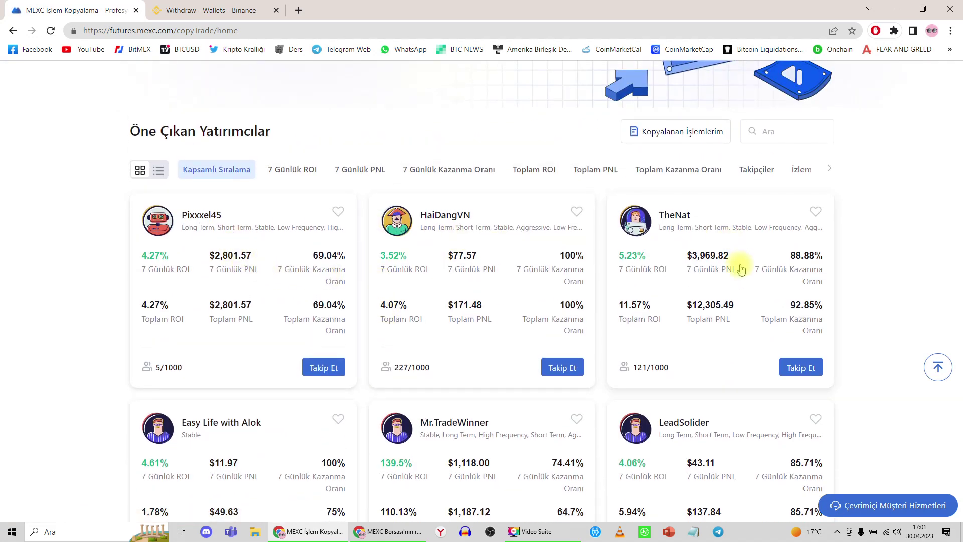
scroll(652, 263, down, 1)
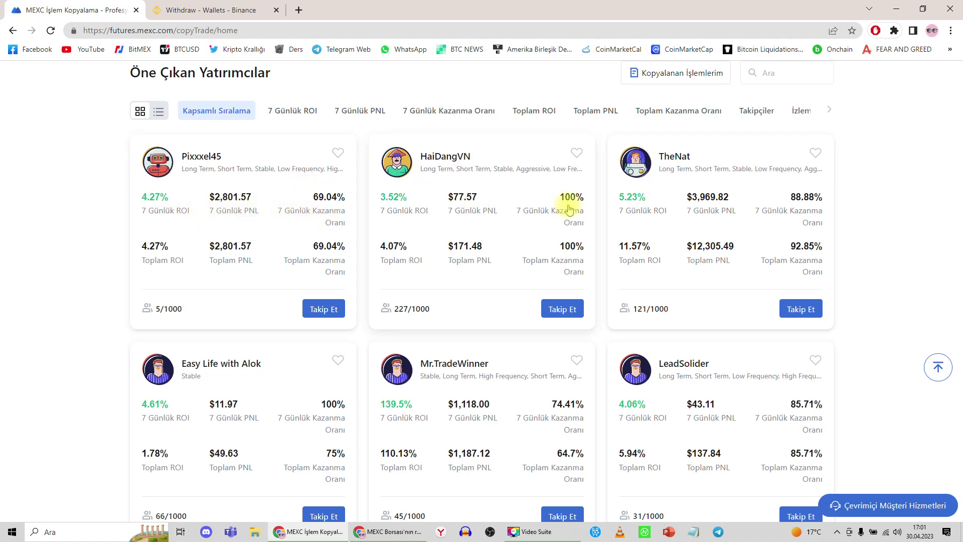
scroll(477, 279, down, 3)
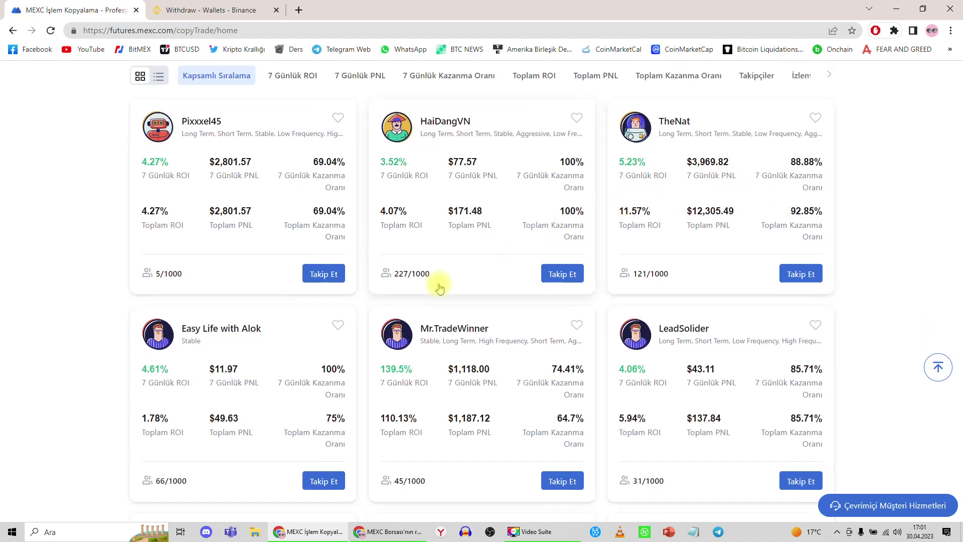
scroll(441, 307, up, 3)
scroll(476, 297, up, 4)
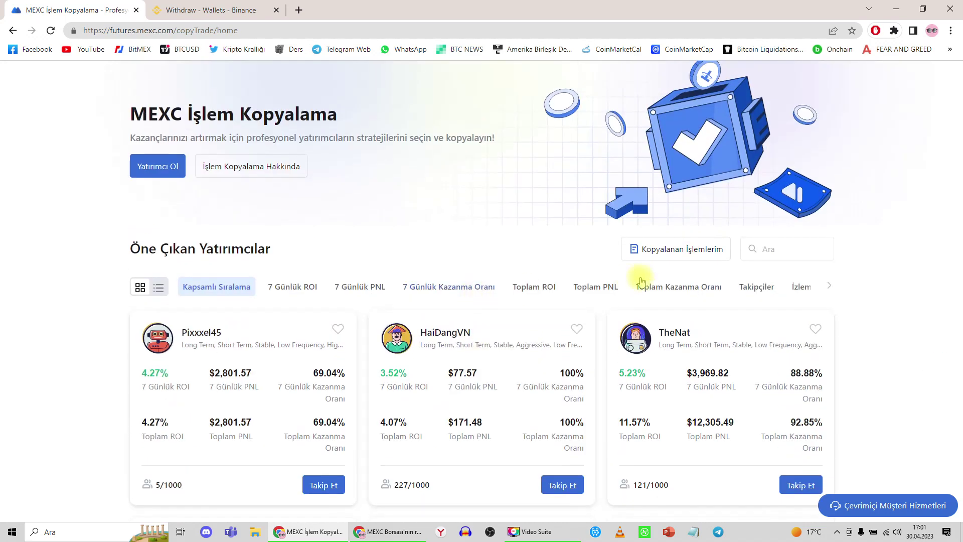
Search the featured traders for "kripto krallığı"
click(783, 250)
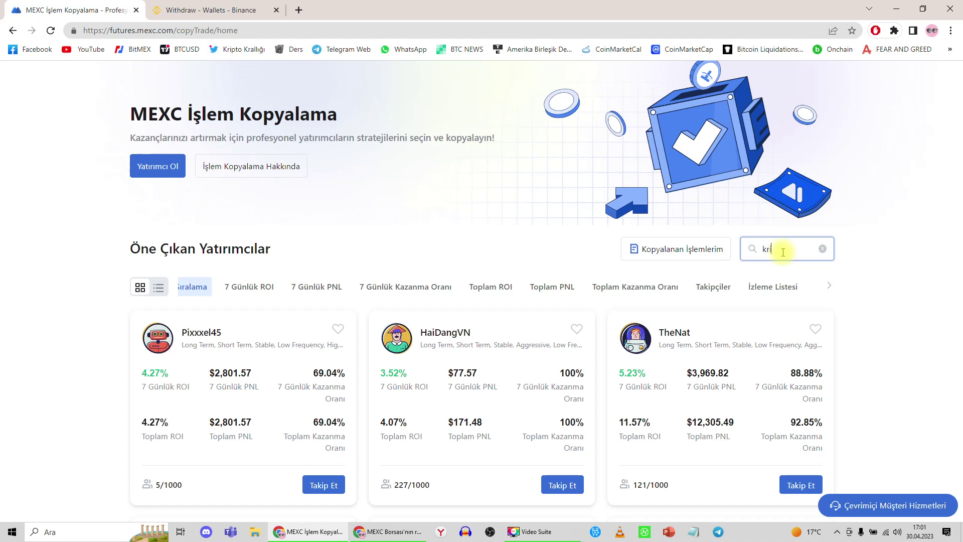
text(kripto kra)
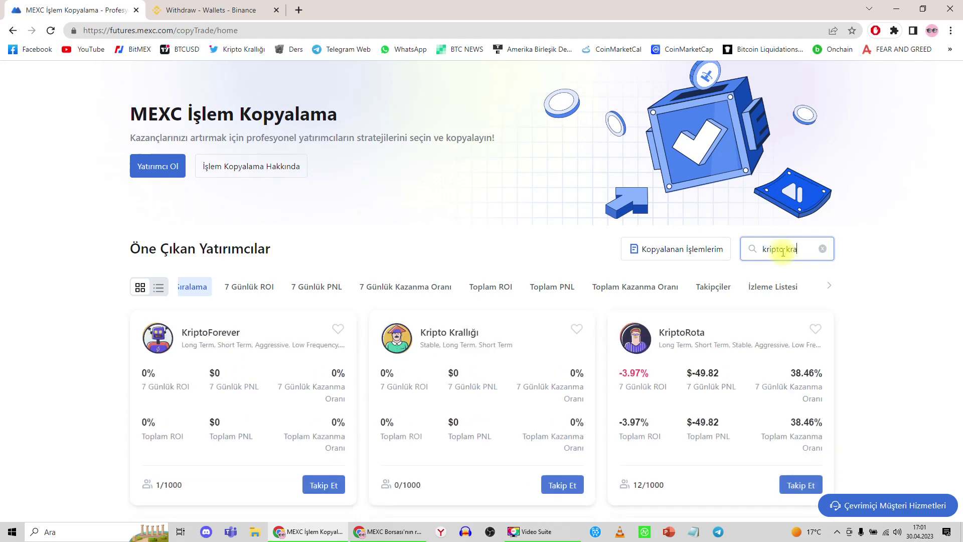
text(lliğ)
key(BackSpace)
key(BackSpace)
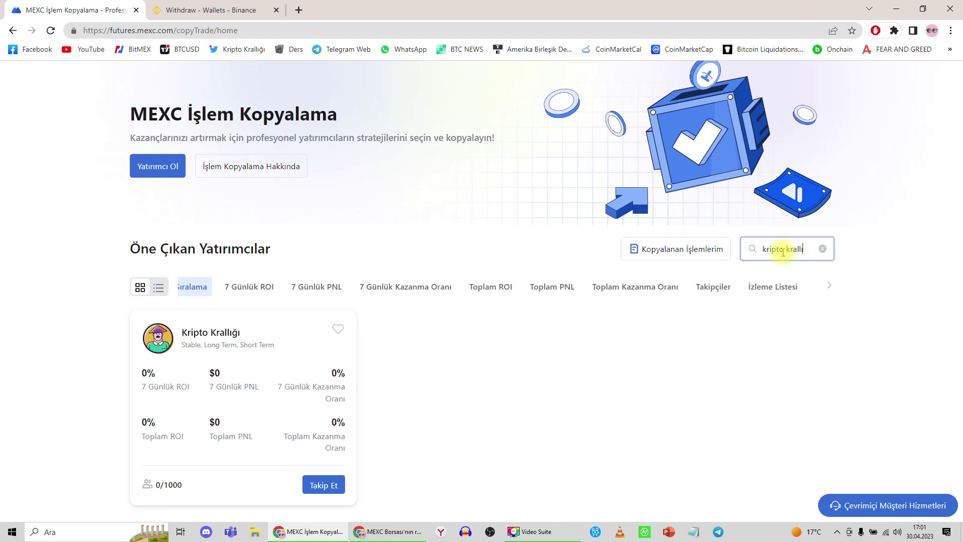
text(ğı)
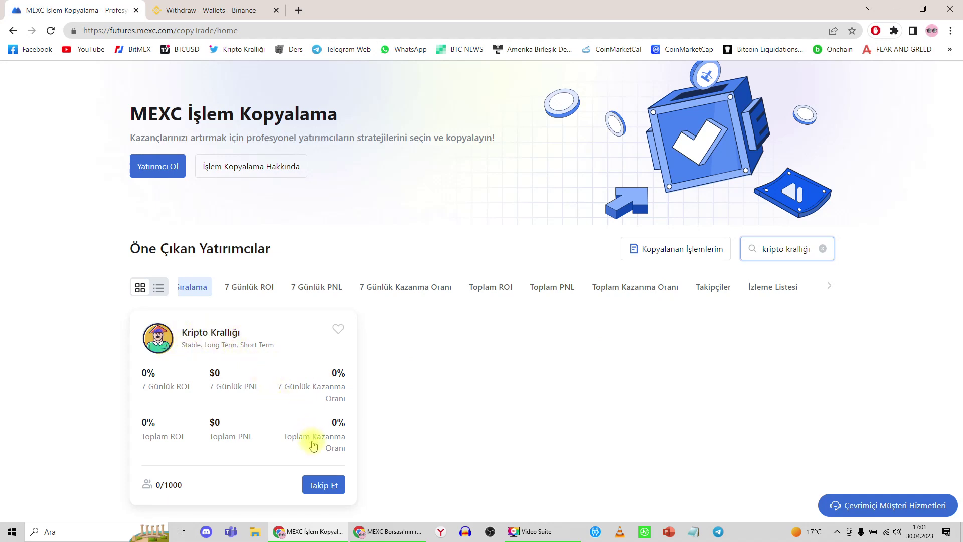
Check Kripto Krallığı's follower limit, open the copy settings for following this trader, and select all futures pairs for copying
mouse_move(153, 483)
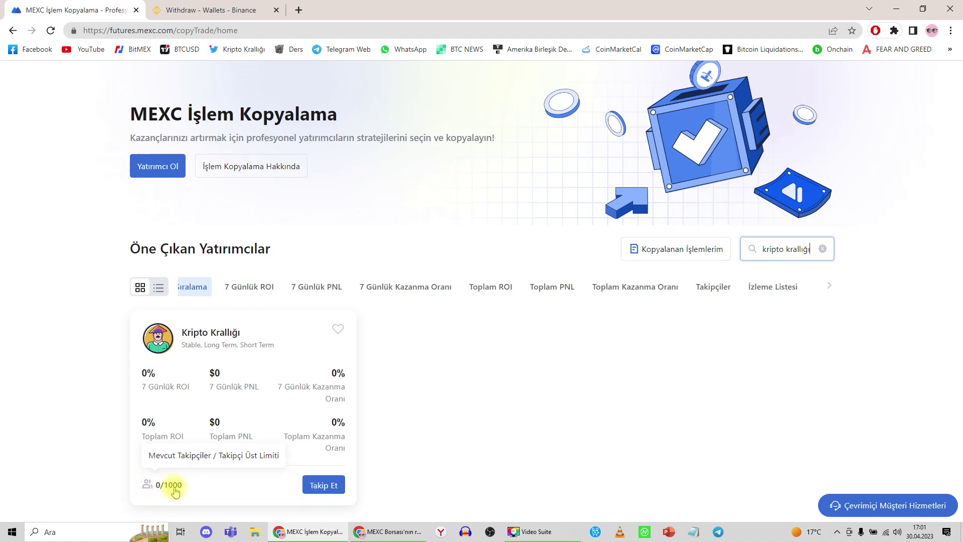
click(328, 486)
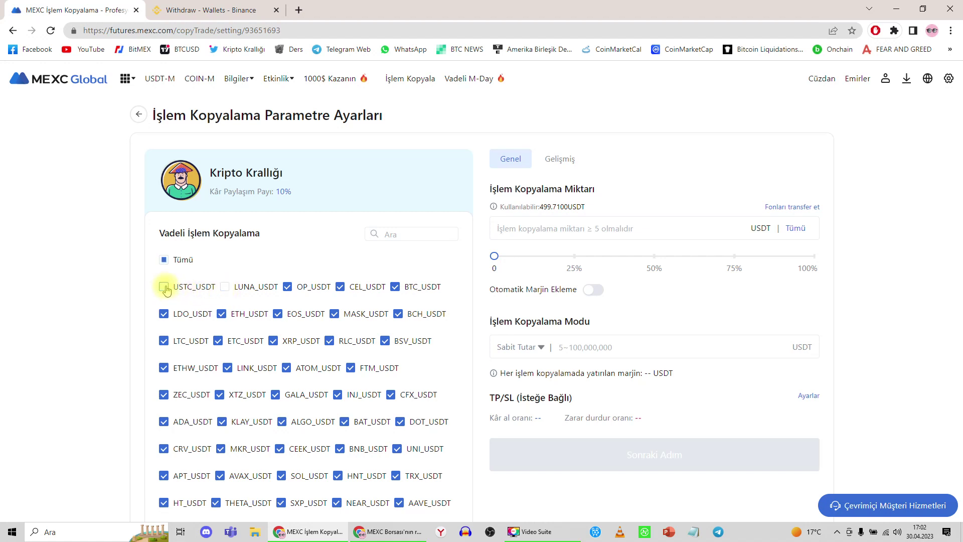
click(173, 261)
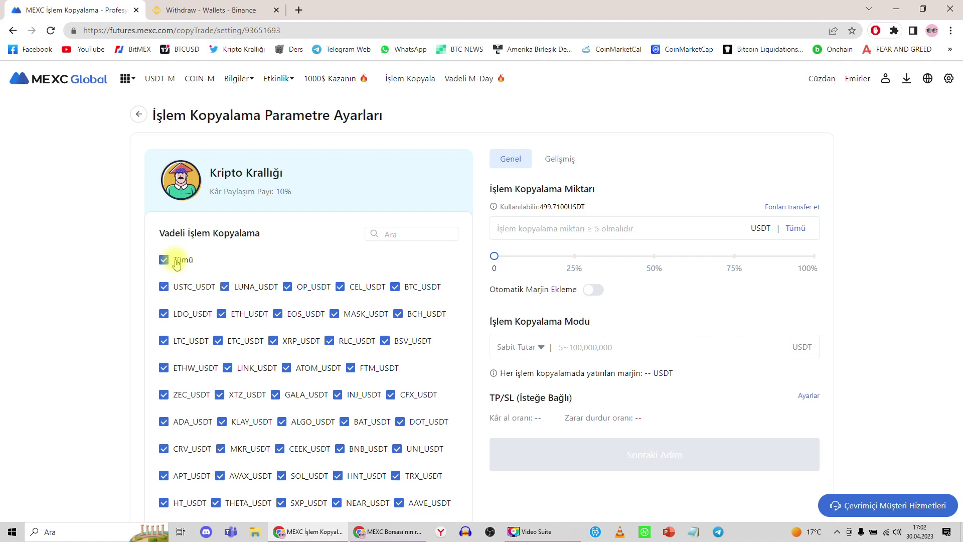